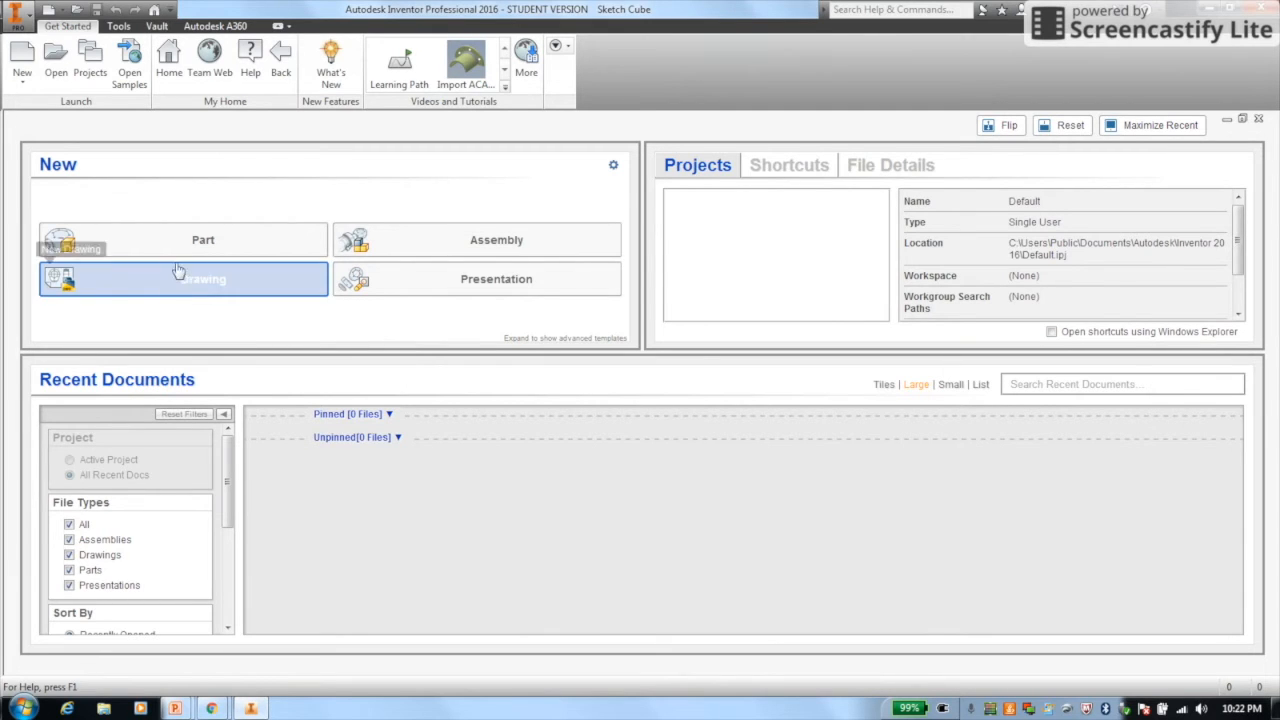
Open the existing part file Sketch Cube
left_click(55, 72)
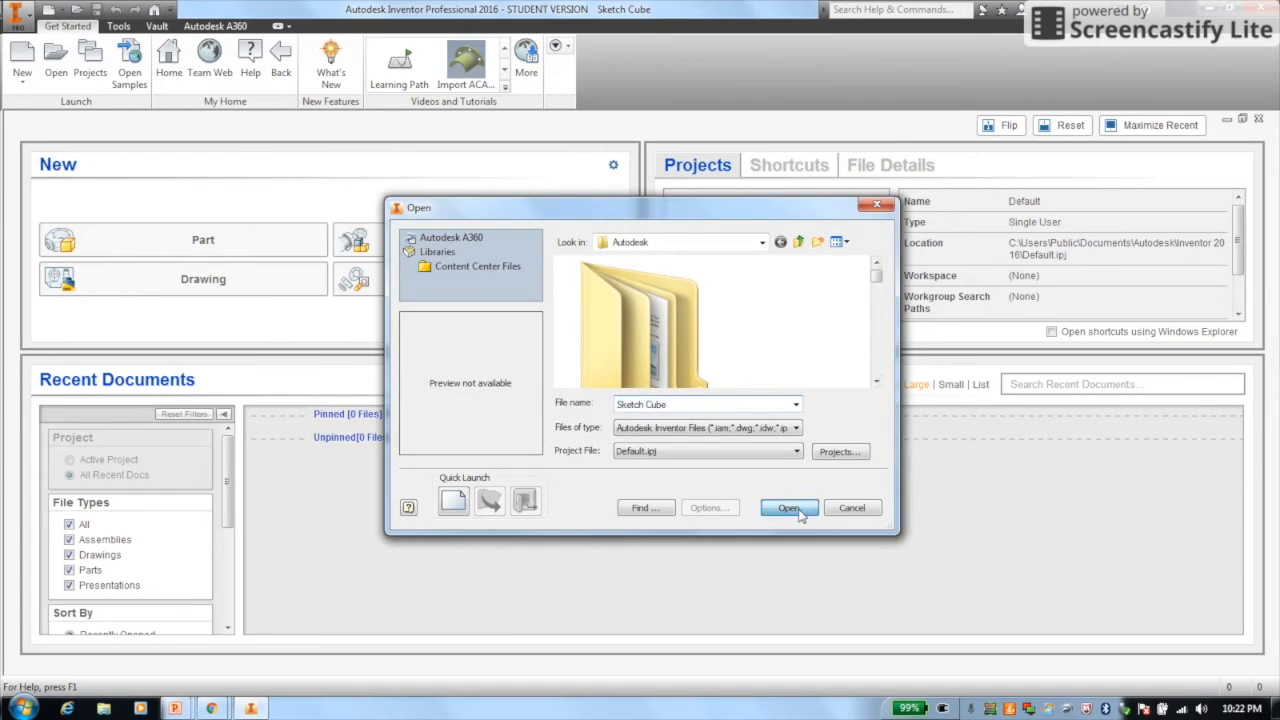
left_click(800, 510)
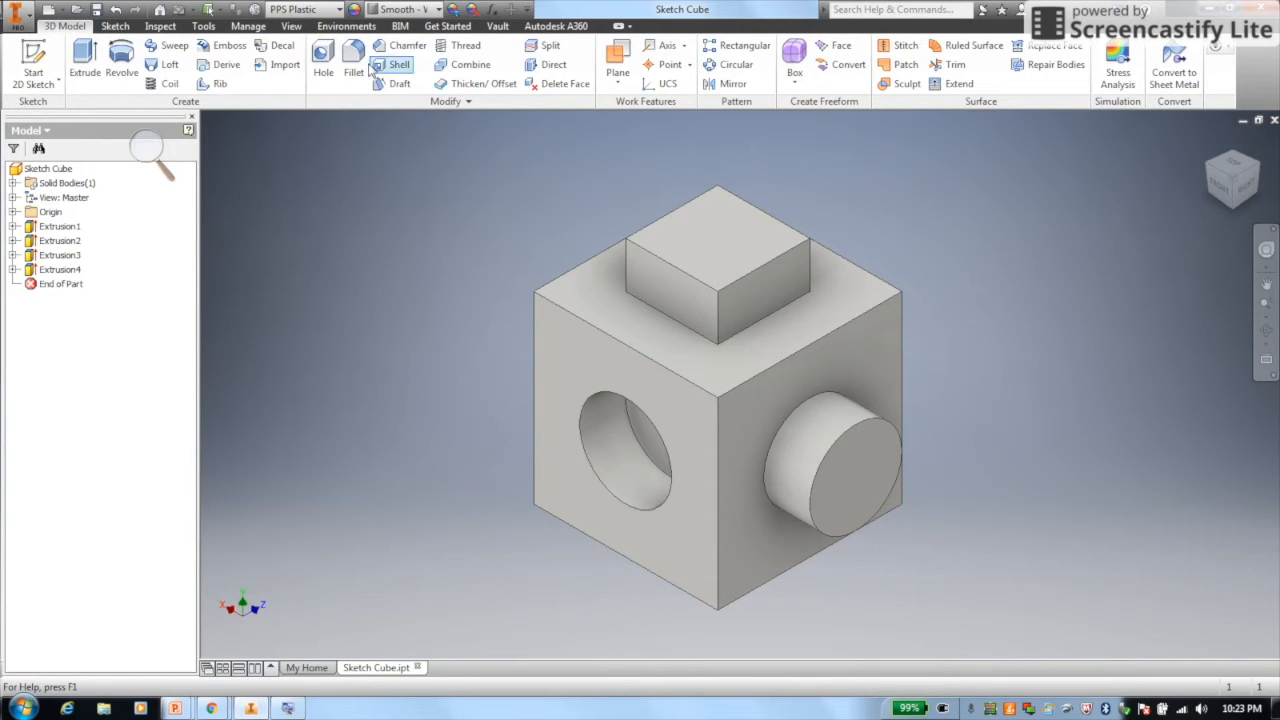
left_click(115, 26)
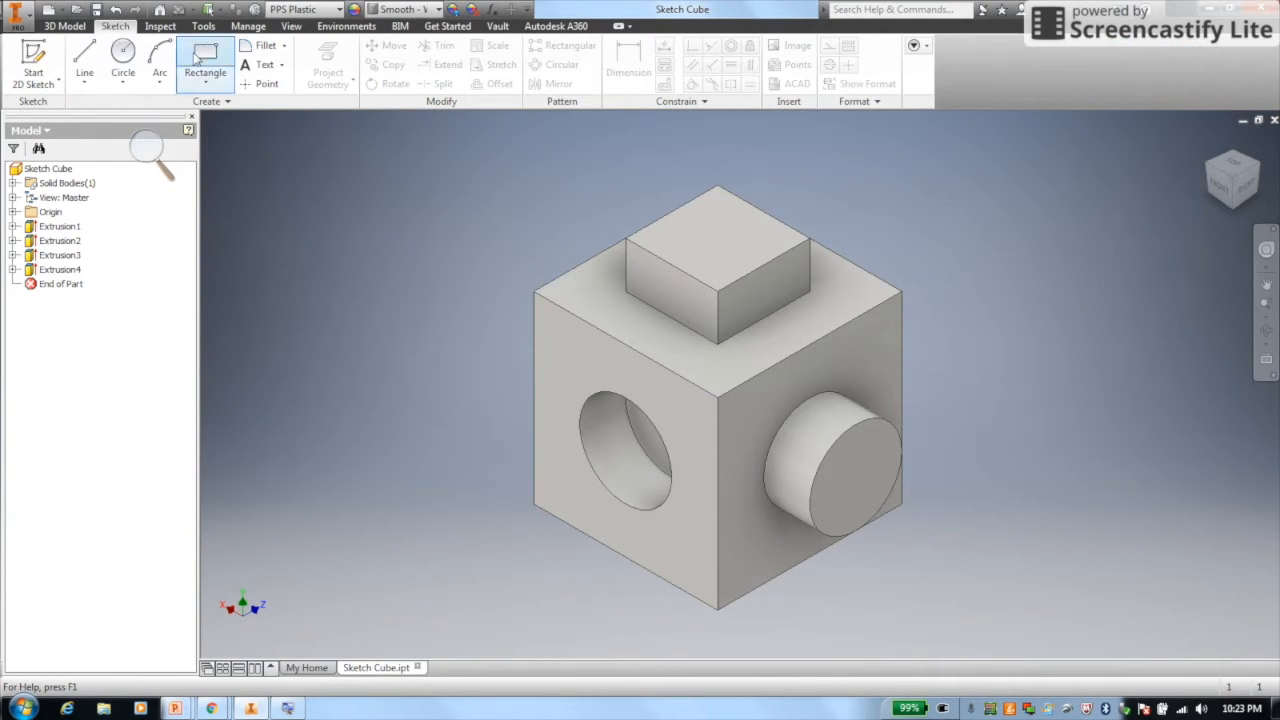
left_click(160, 26)
left_click(203, 26)
left_click(248, 26)
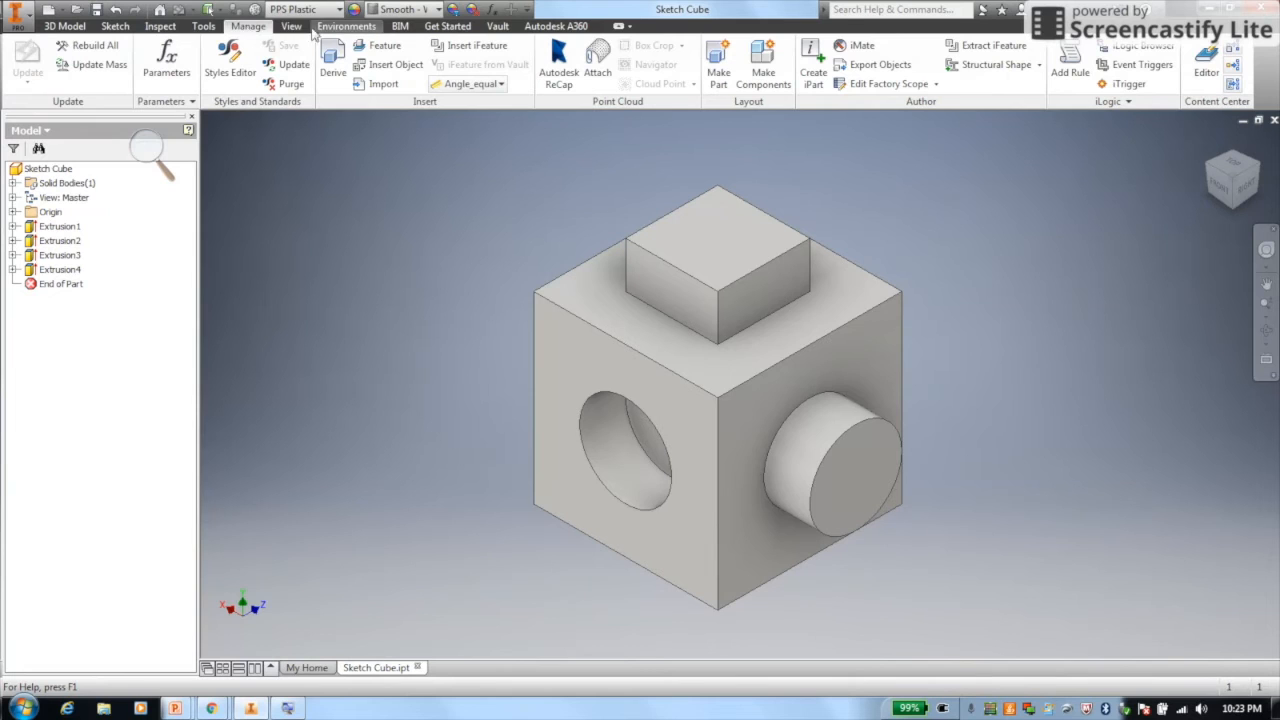
left_click(64, 26)
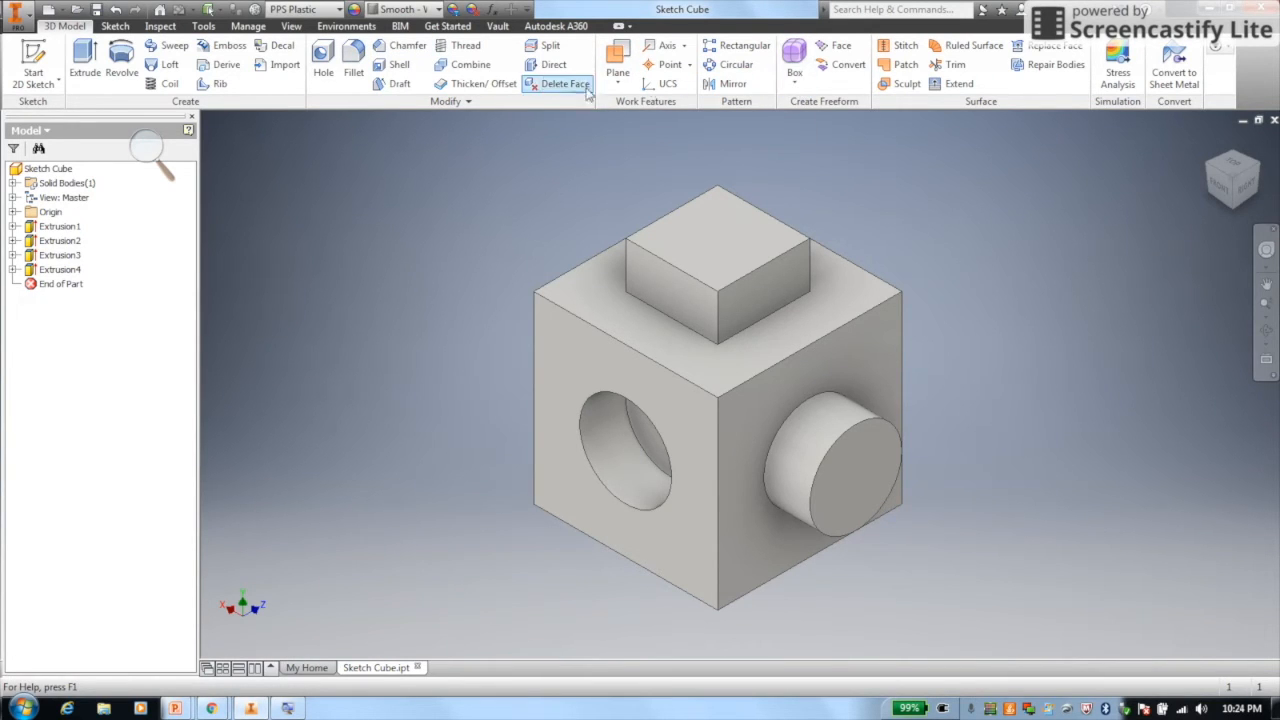
left_click(466, 103)
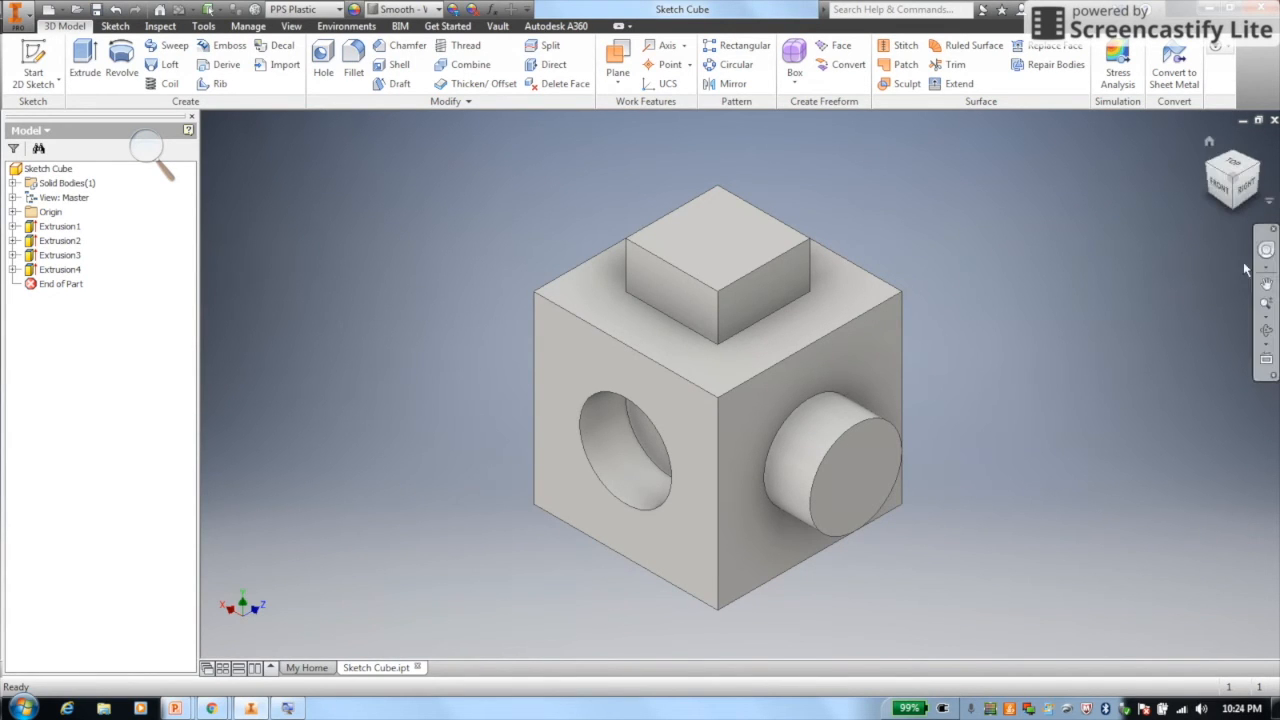
Examine the cube from its top and right sides using the ViewCube, and return to the home view
left_click(1233, 172)
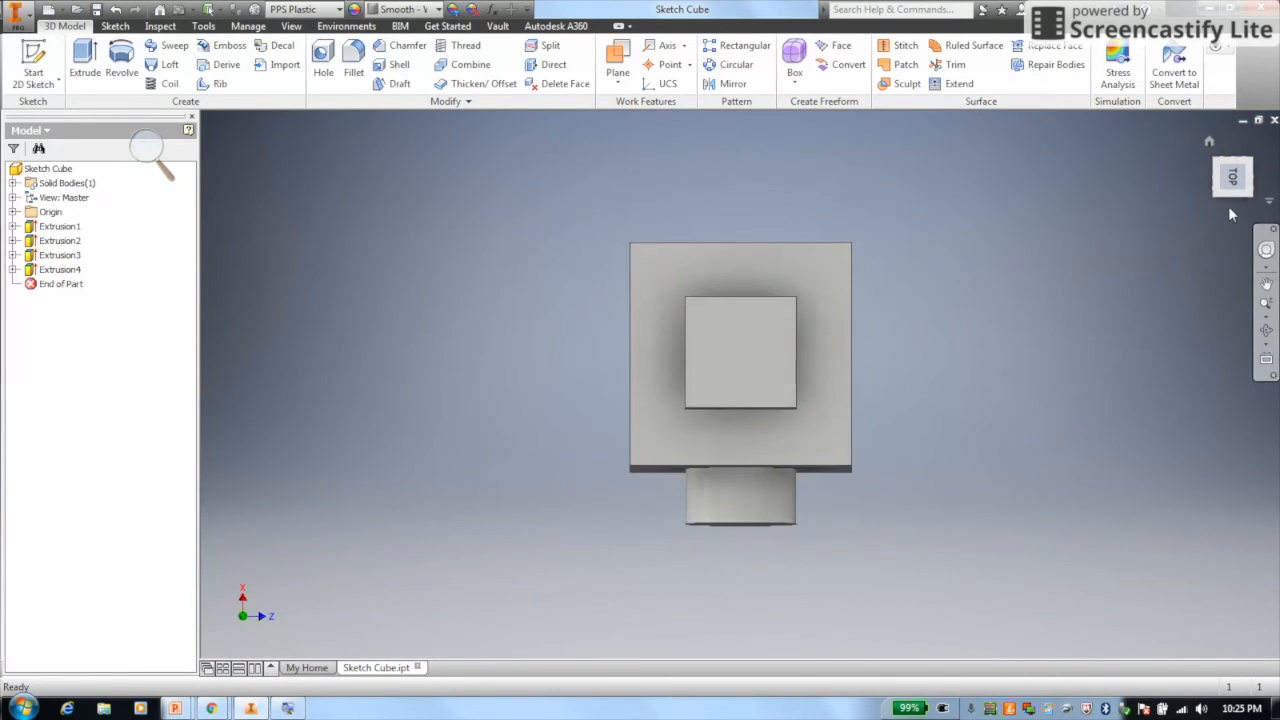
left_click(1229, 208)
left_click(1203, 178)
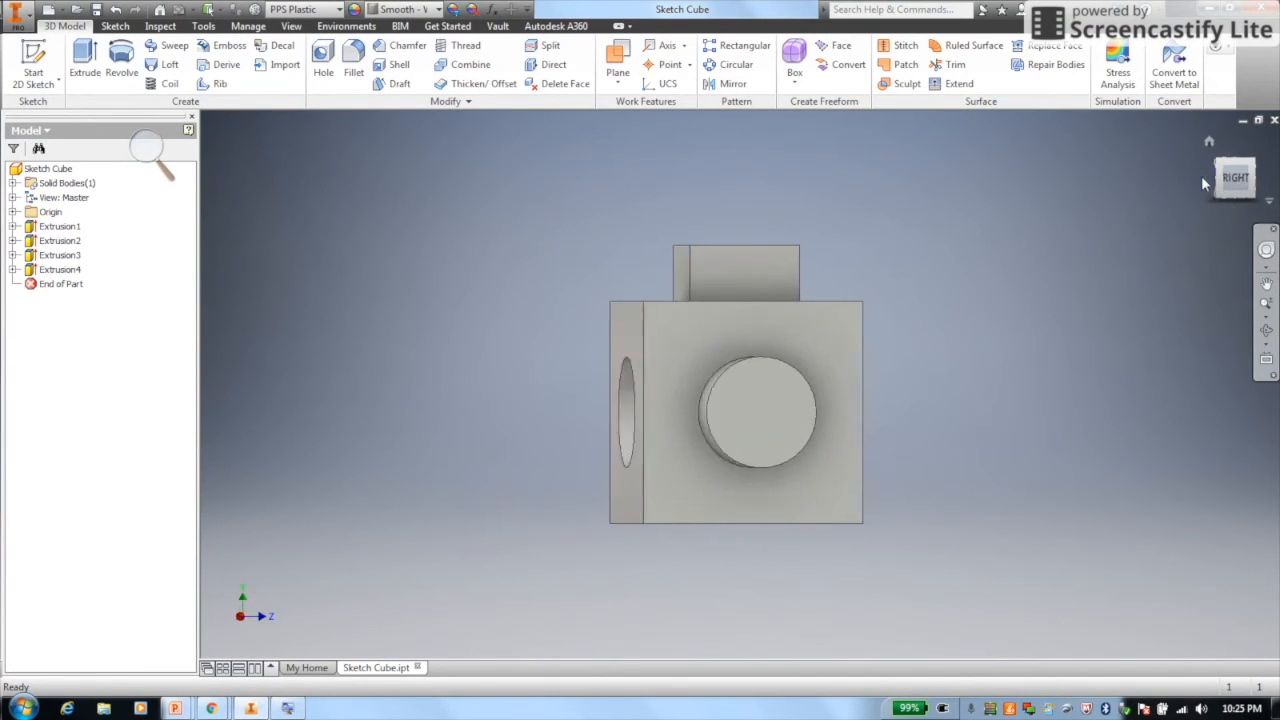
left_click(1201, 176)
left_click(1236, 160)
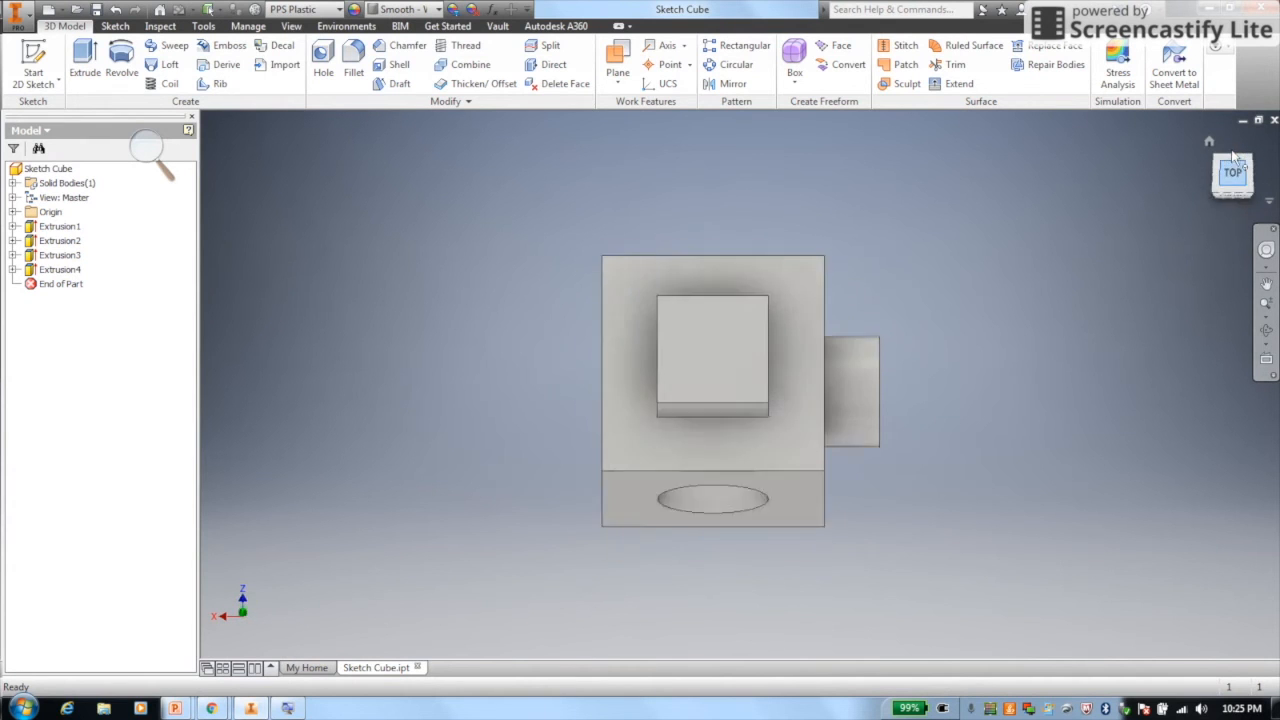
left_click(1209, 143)
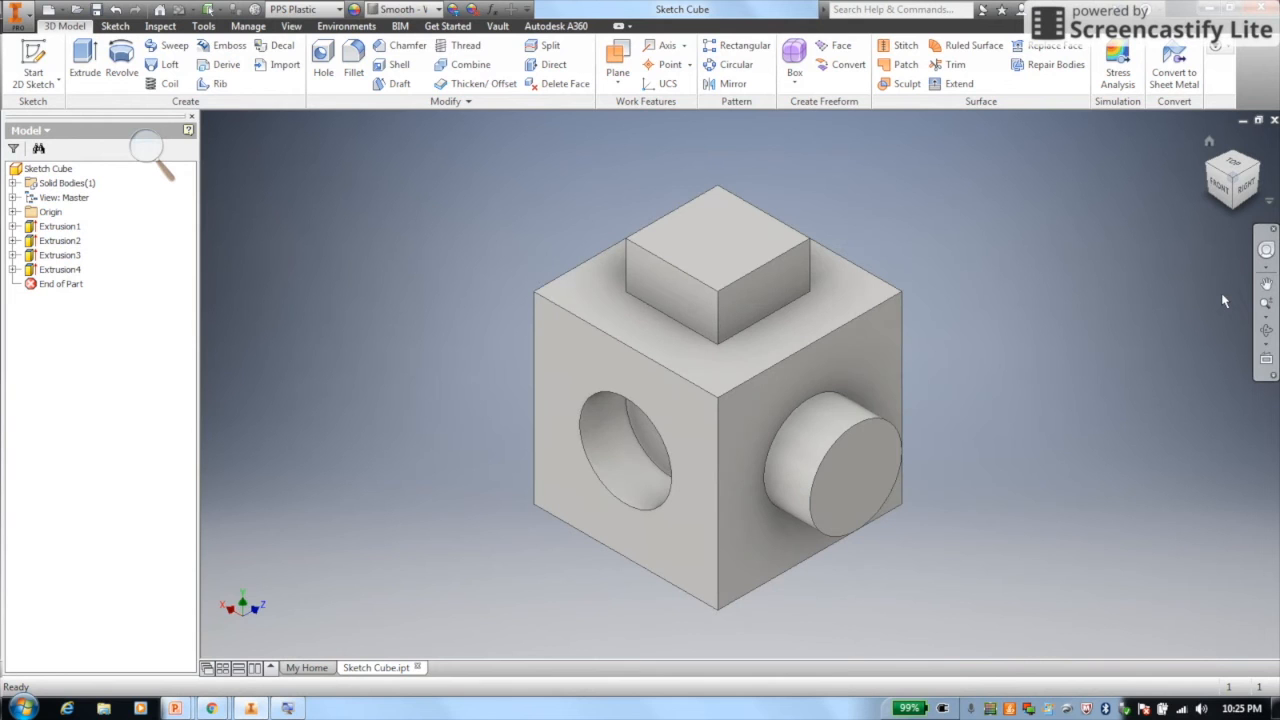
right_click(1245, 190)
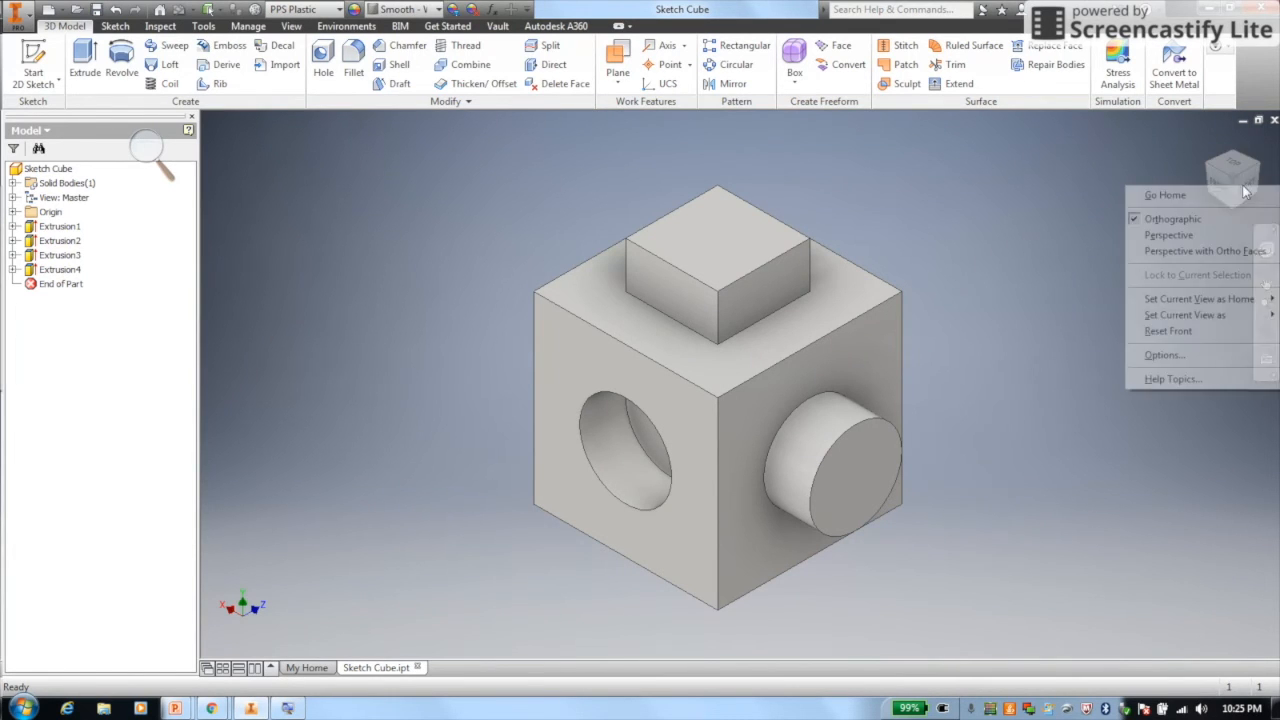
mouse_move(1213, 317)
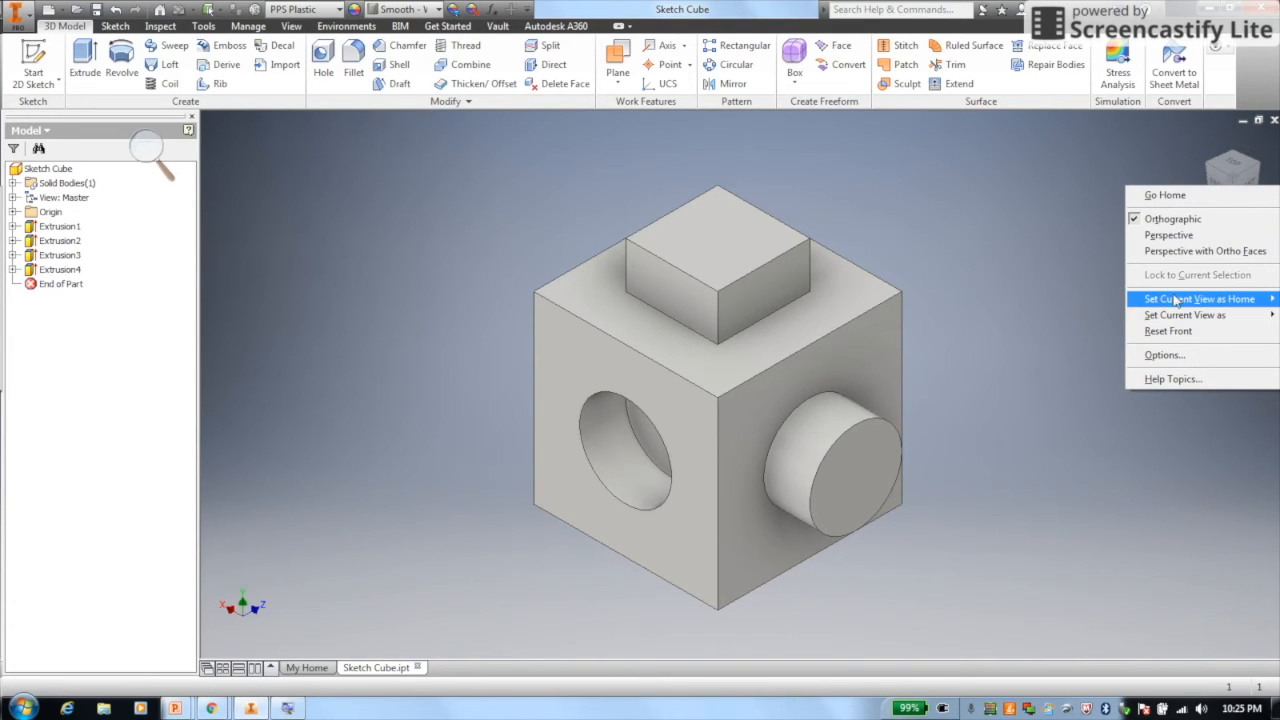
left_click(1131, 236)
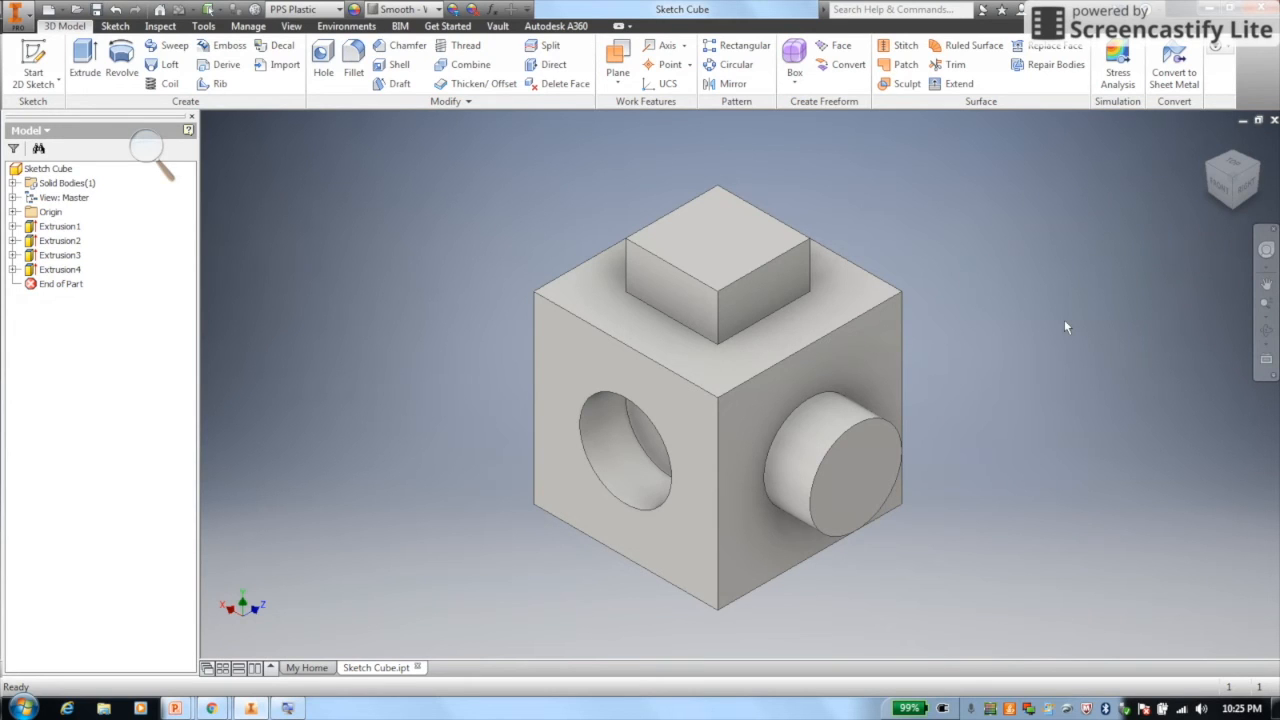
Rotate the cube freely with the ViewCube to inspect its back side, and restore the home view
left_click(1234, 184)
mouse_move(1240, 171)
left_mouse_down()
mouse_move(1100, 275)
mouse_move(1201, 153)
left_mouse_up()
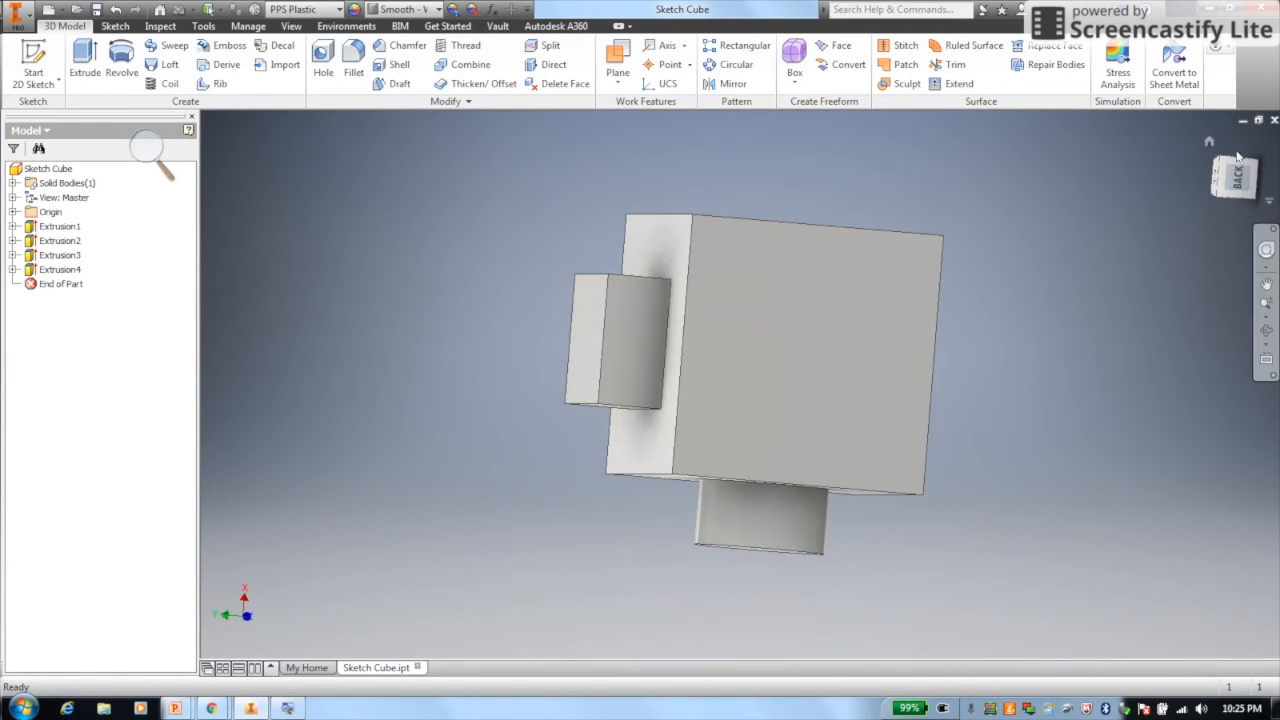
left_click(1203, 141)
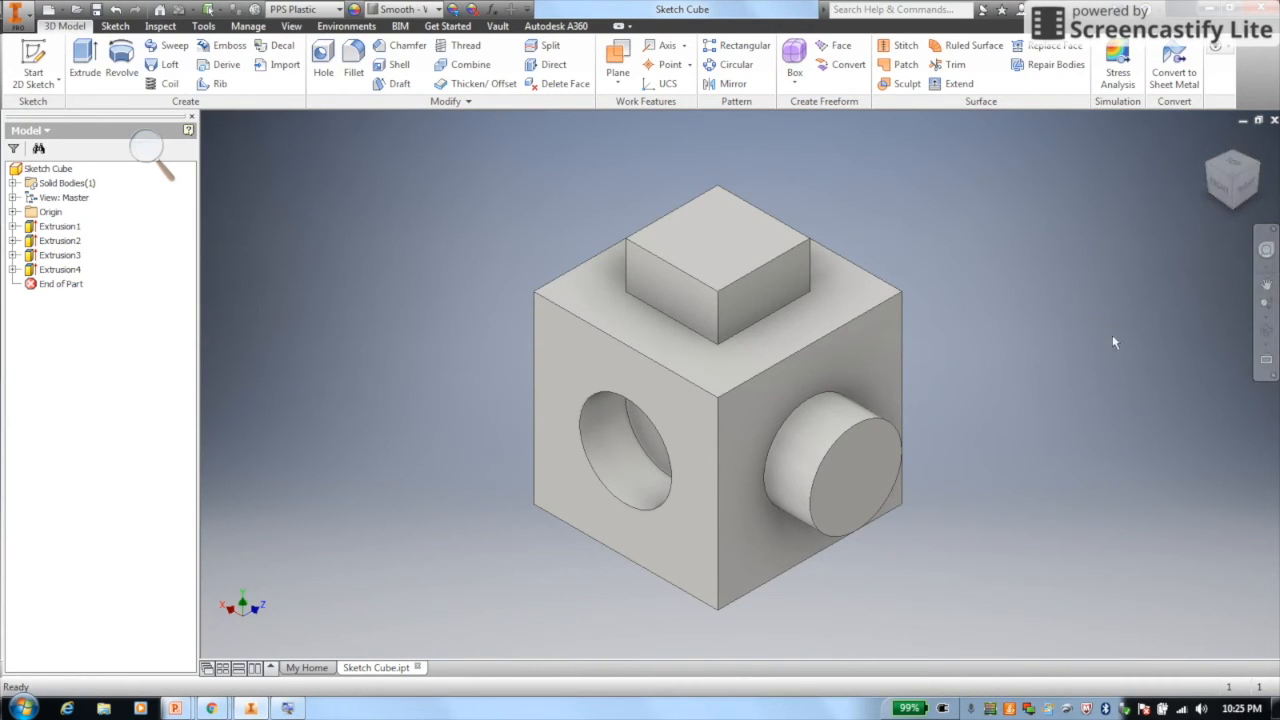
Pan the cube slightly within the view and turn it a little with Free Orbit
left_click(1268, 288)
left_click_drag(1004, 393, 974, 361)
left_click(1266, 333)
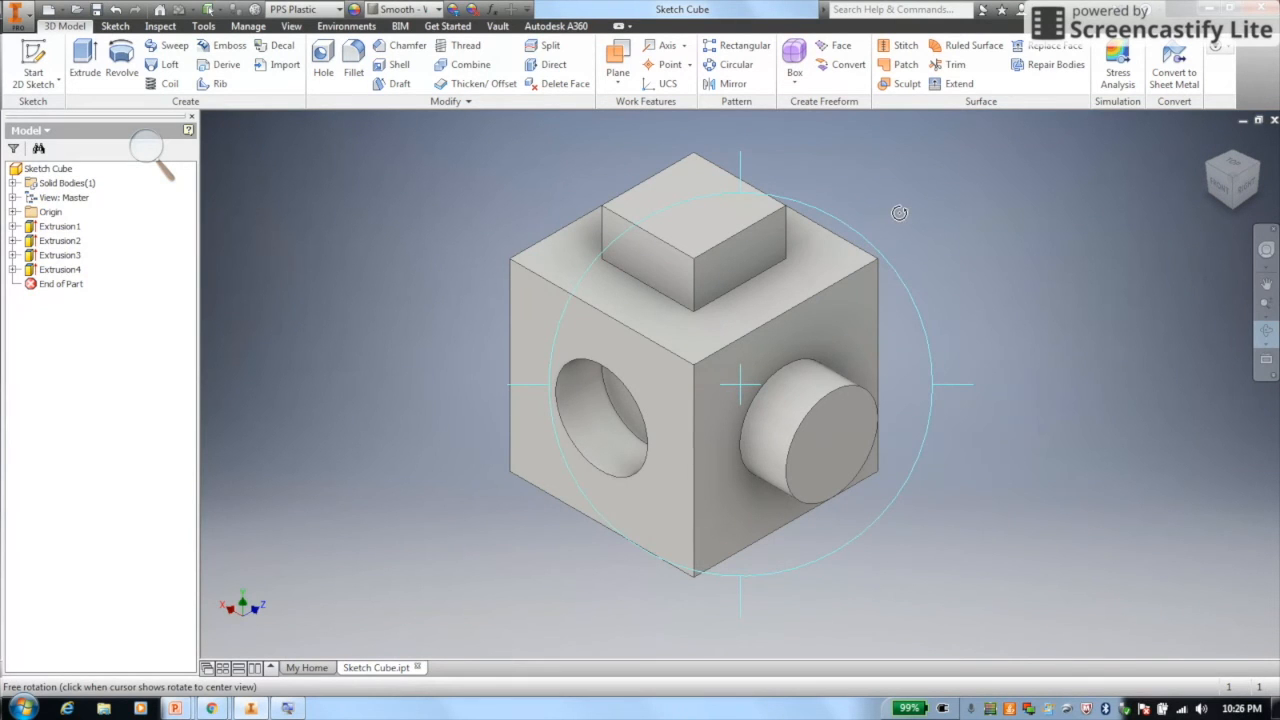
left_click_drag(896, 234, 861, 227)
key("Escape")
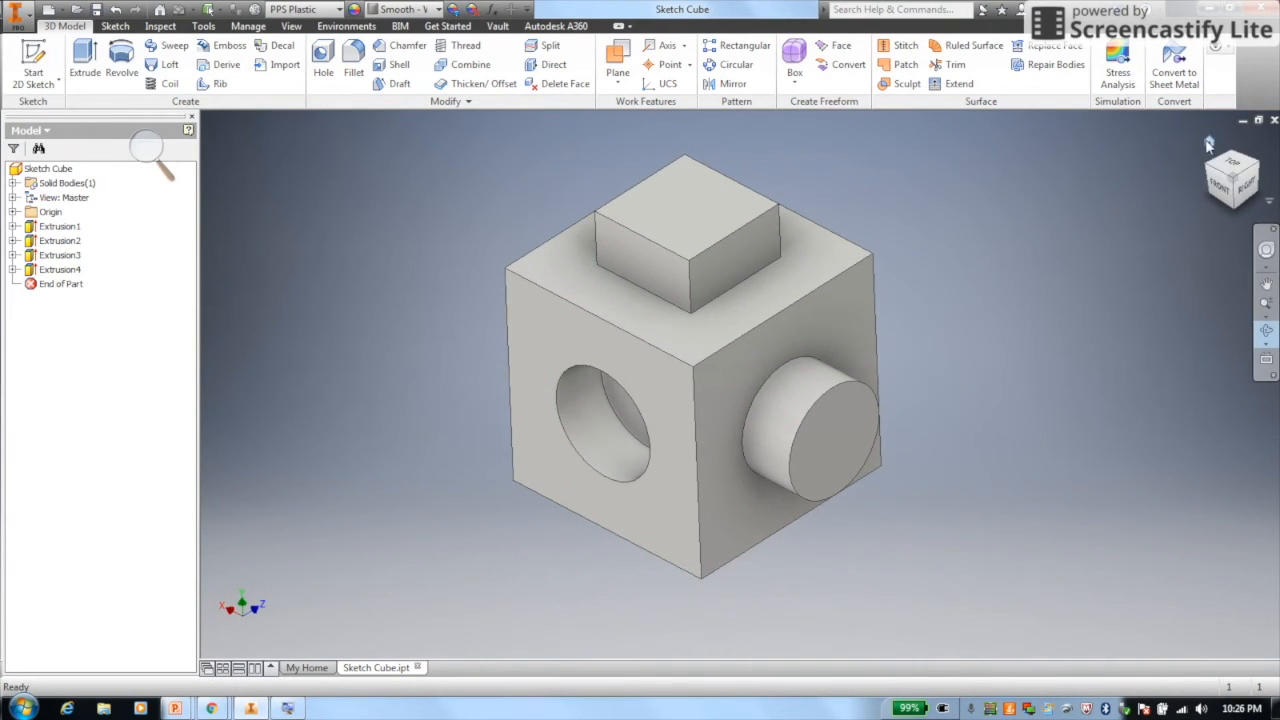
Rotate the cube with the ViewCube and Free Orbit to inspect its left and front sides, and return to the home view
left_click(1234, 187)
mouse_move(1234, 187)
left_mouse_down()
mouse_move(1205, 212)
mouse_move(1170, 205)
mouse_move(1246, 455)
left_mouse_up()
key("Escape")
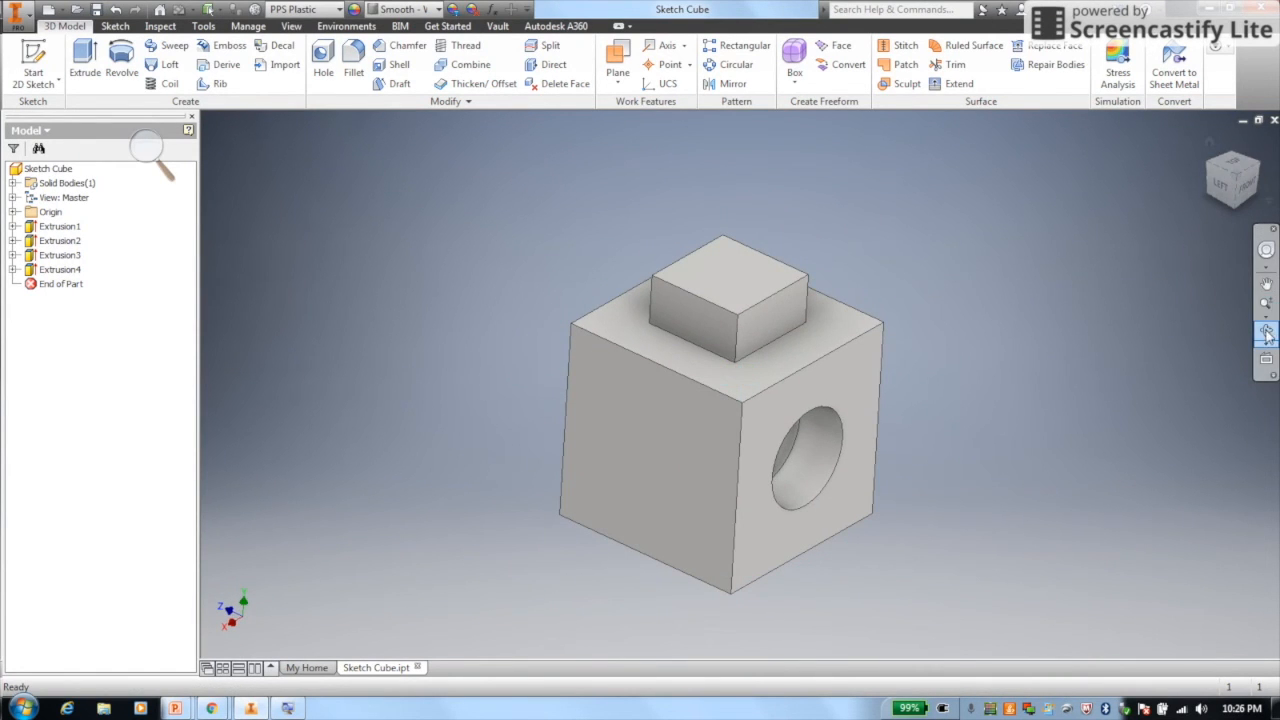
left_click(1266, 330)
left_click_drag(821, 255, 790, 423)
key("Escape")
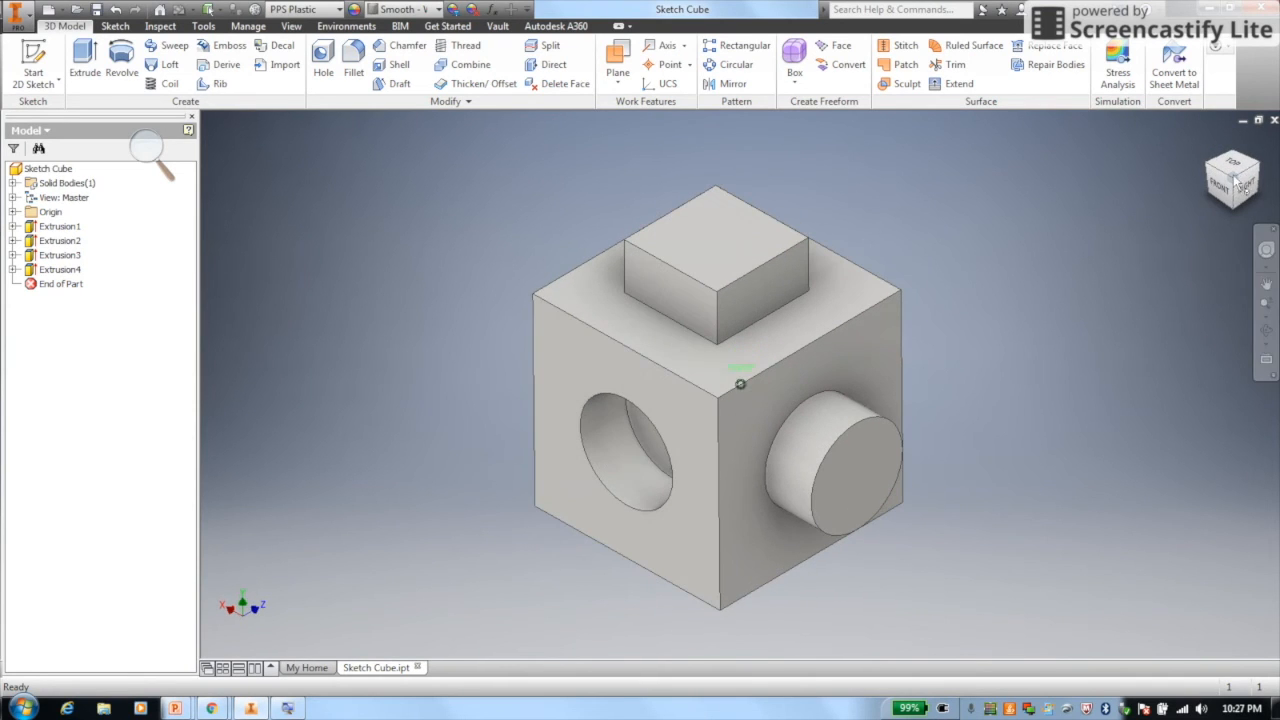
left_click(1266, 284)
left_click(1210, 142)
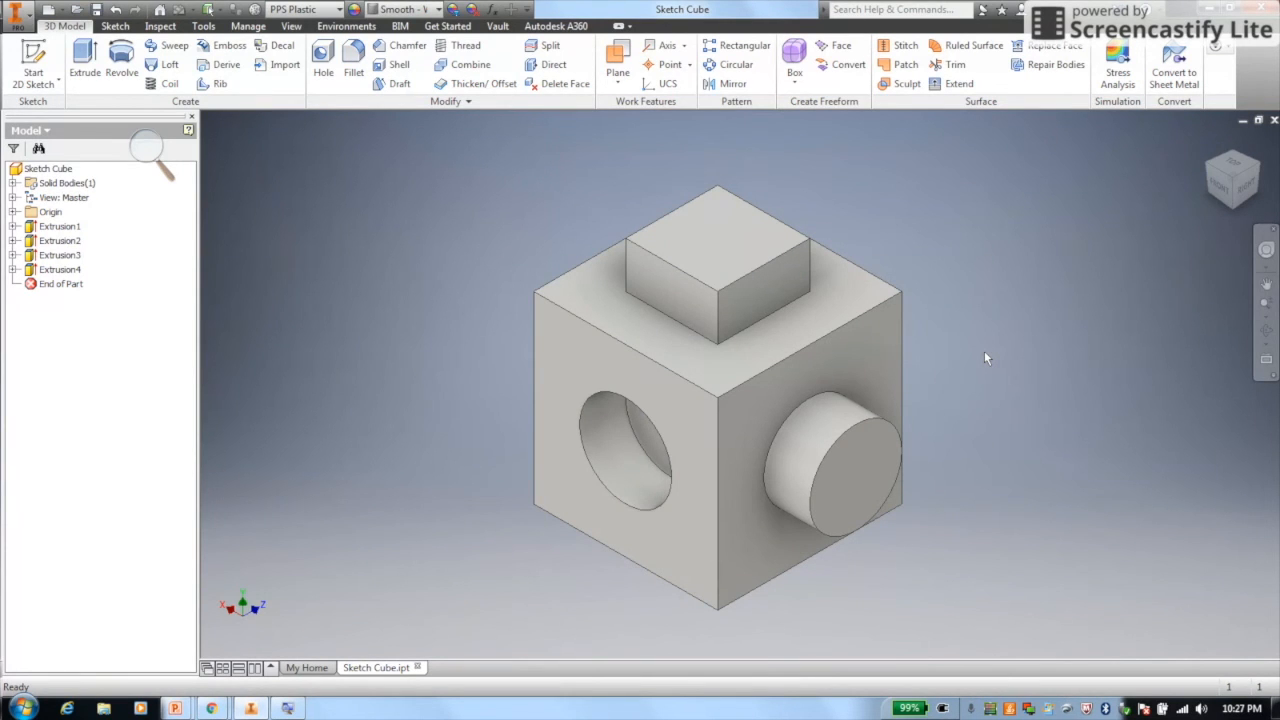
key("alt+Tab")
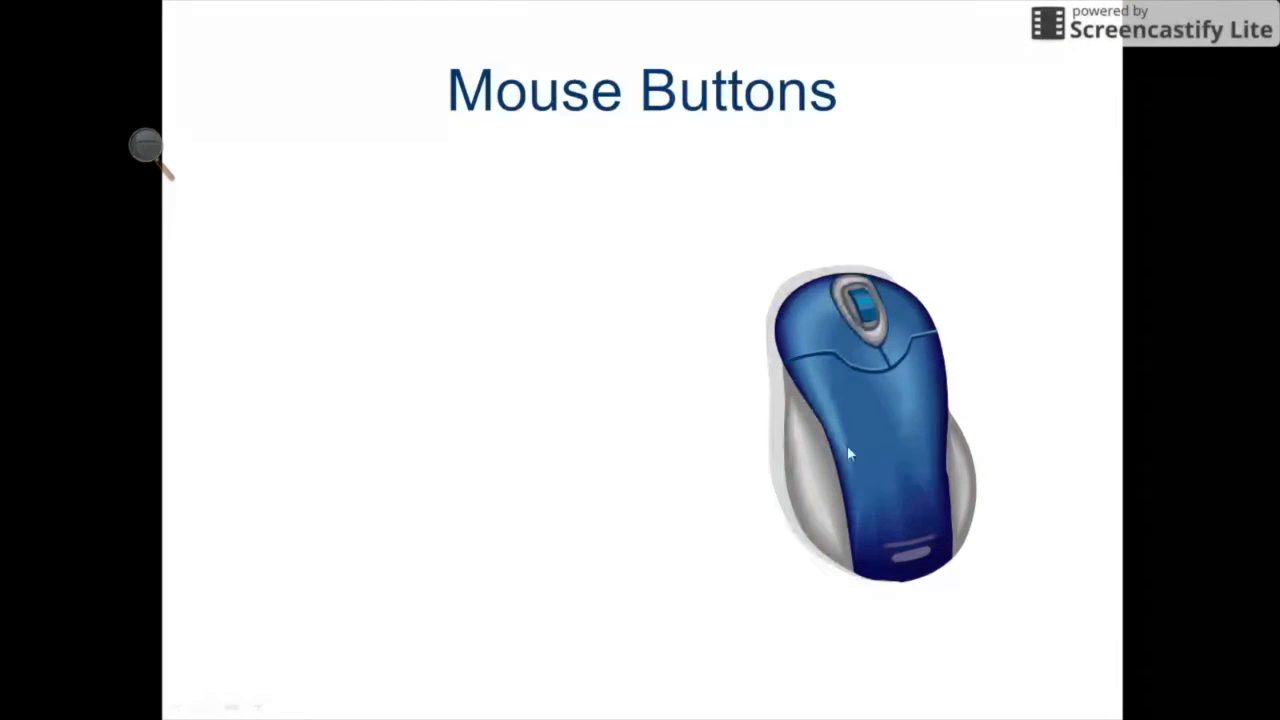
left_click(976, 341)
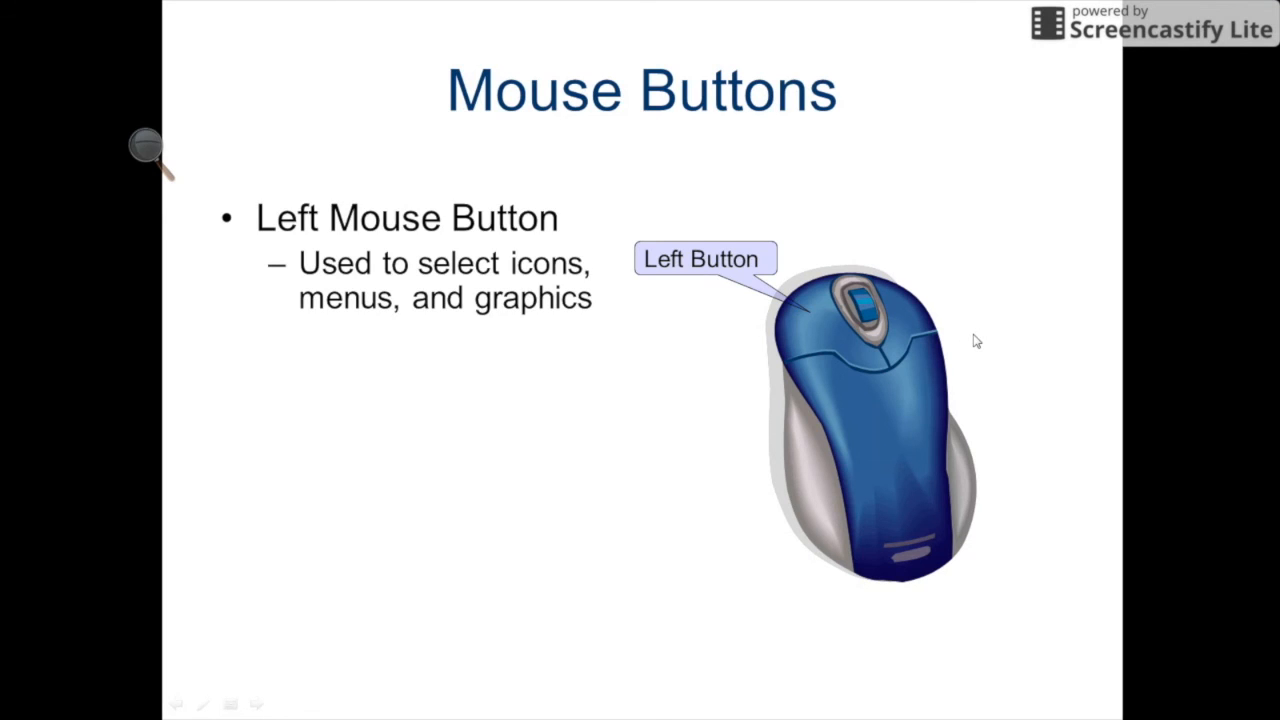